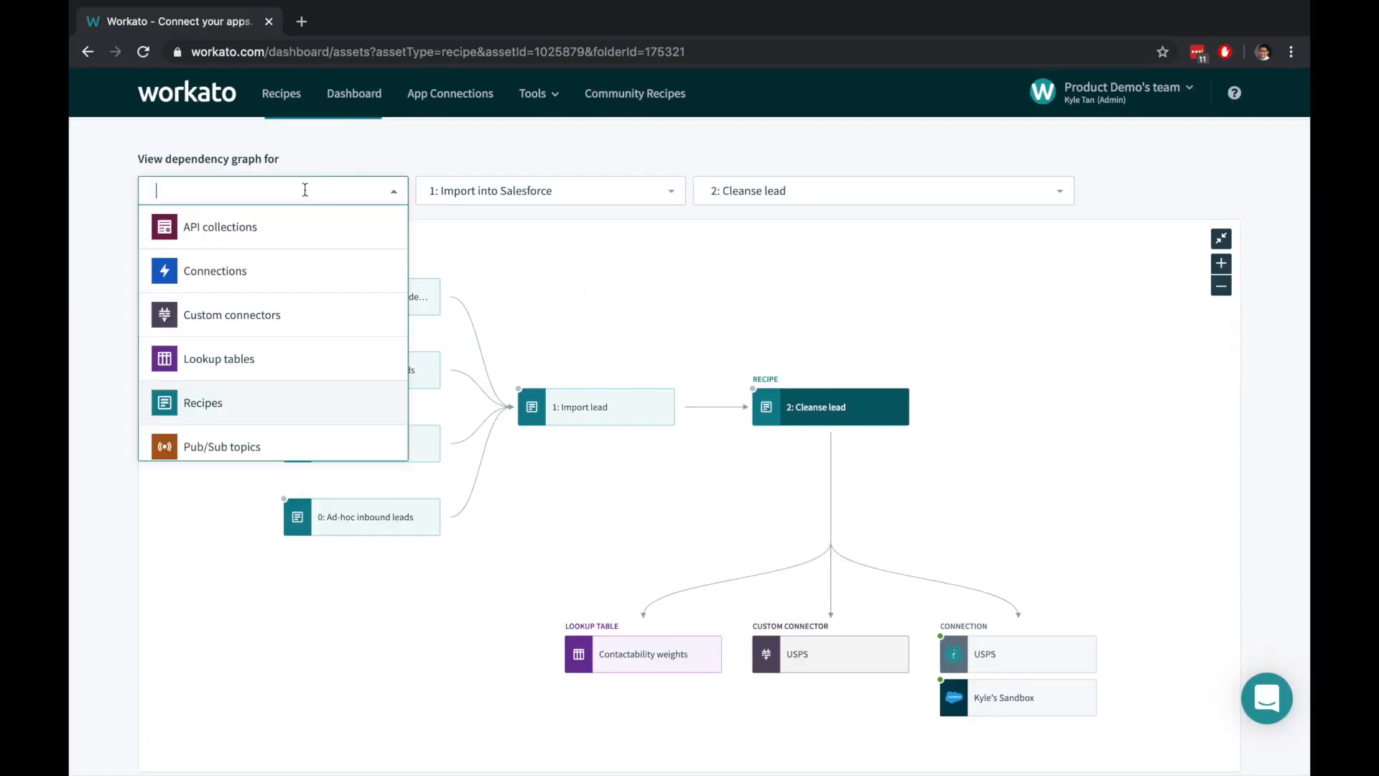
scroll(303, 324, "down", 3)
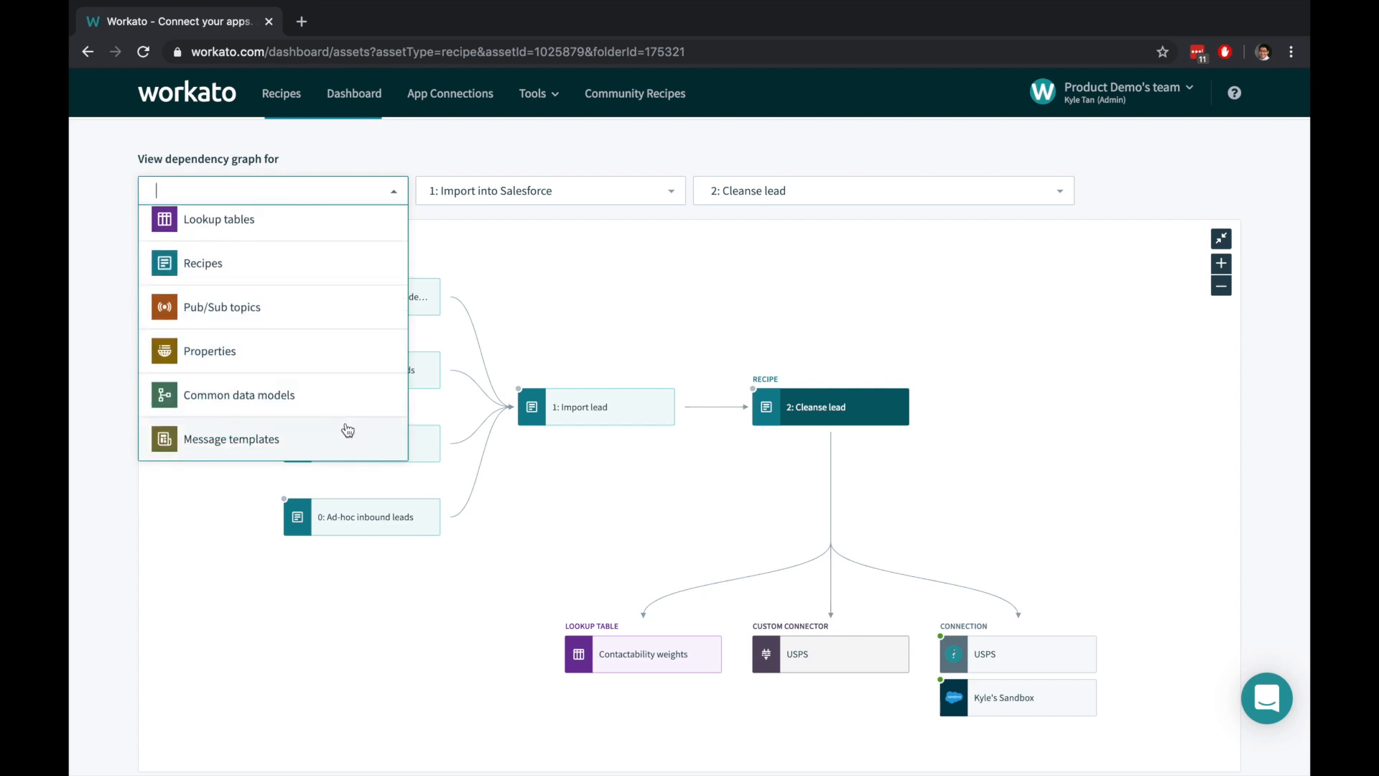
Step: Keep the graph on recipes and pan to reveal the 'Merge SFDC accounts ODS' dependencies below
left_click(647, 517)
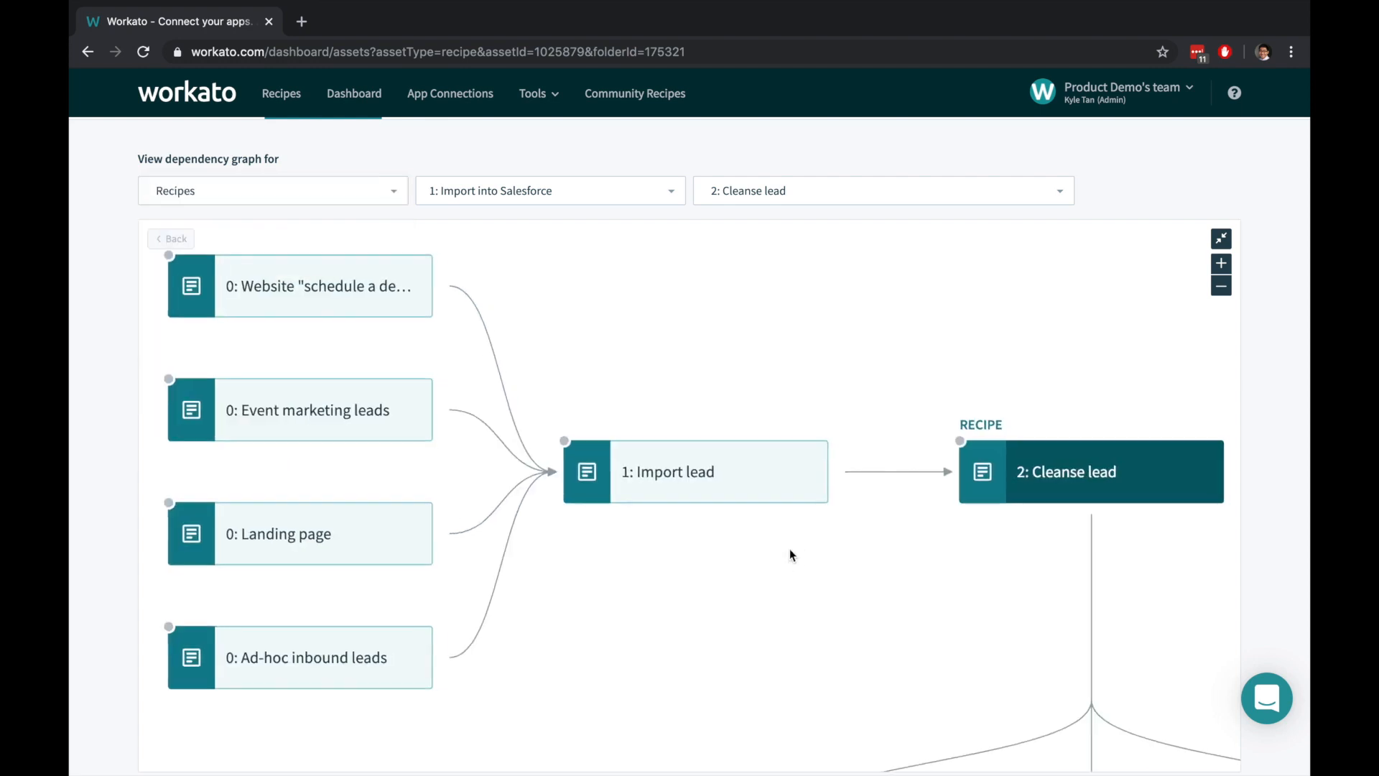
scroll(790, 549, "up", 3)
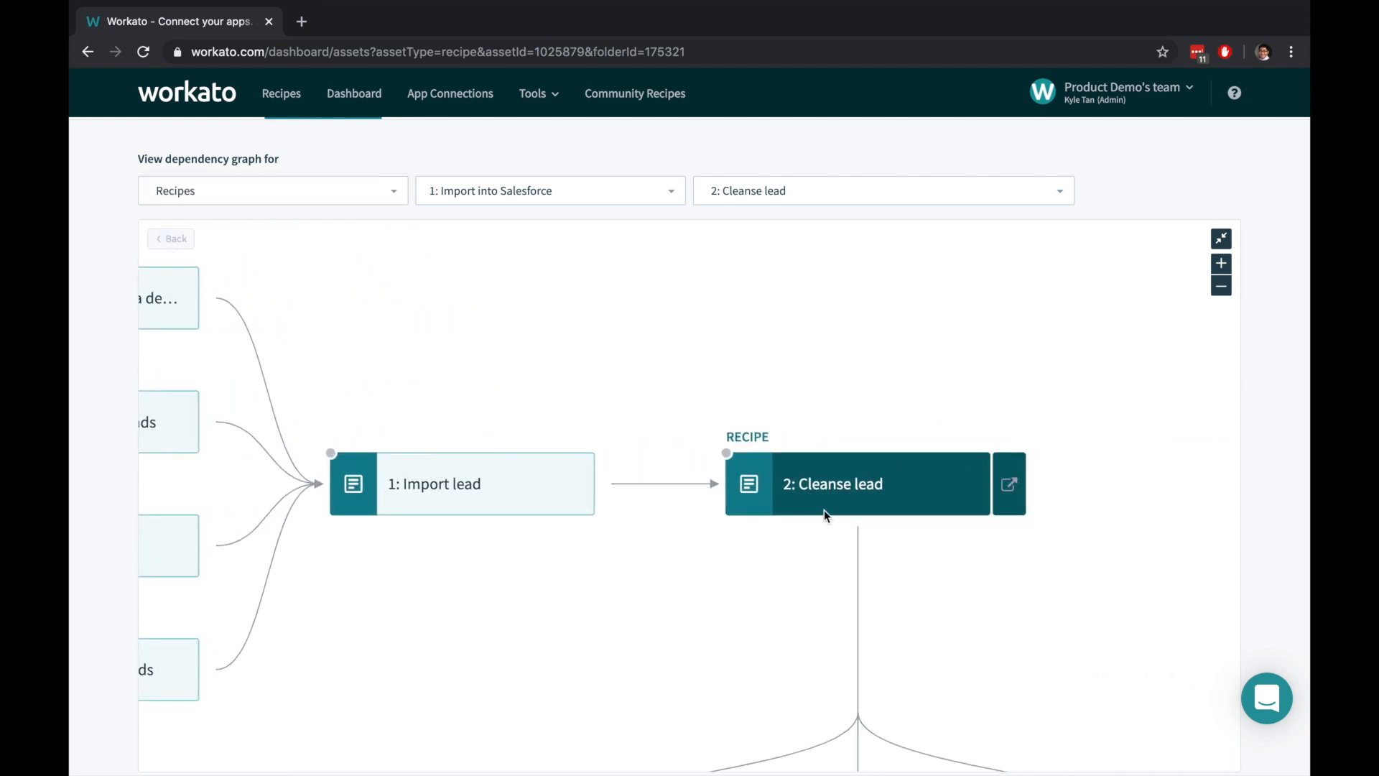
mouse_move(936, 658)
left_mouse_down()
mouse_move(759, 335)
mouse_move(712, 303)
left_mouse_up()
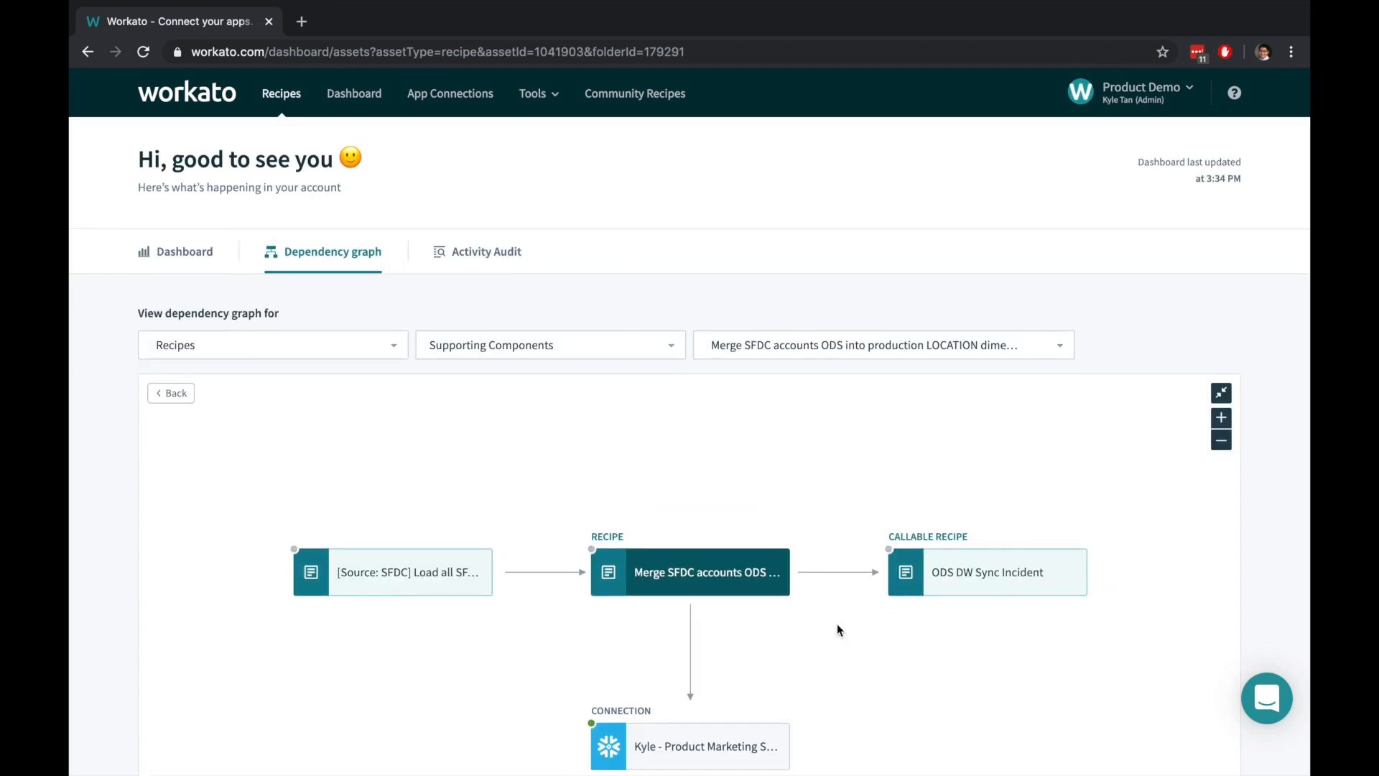
scroll(837, 625, "down", 3)
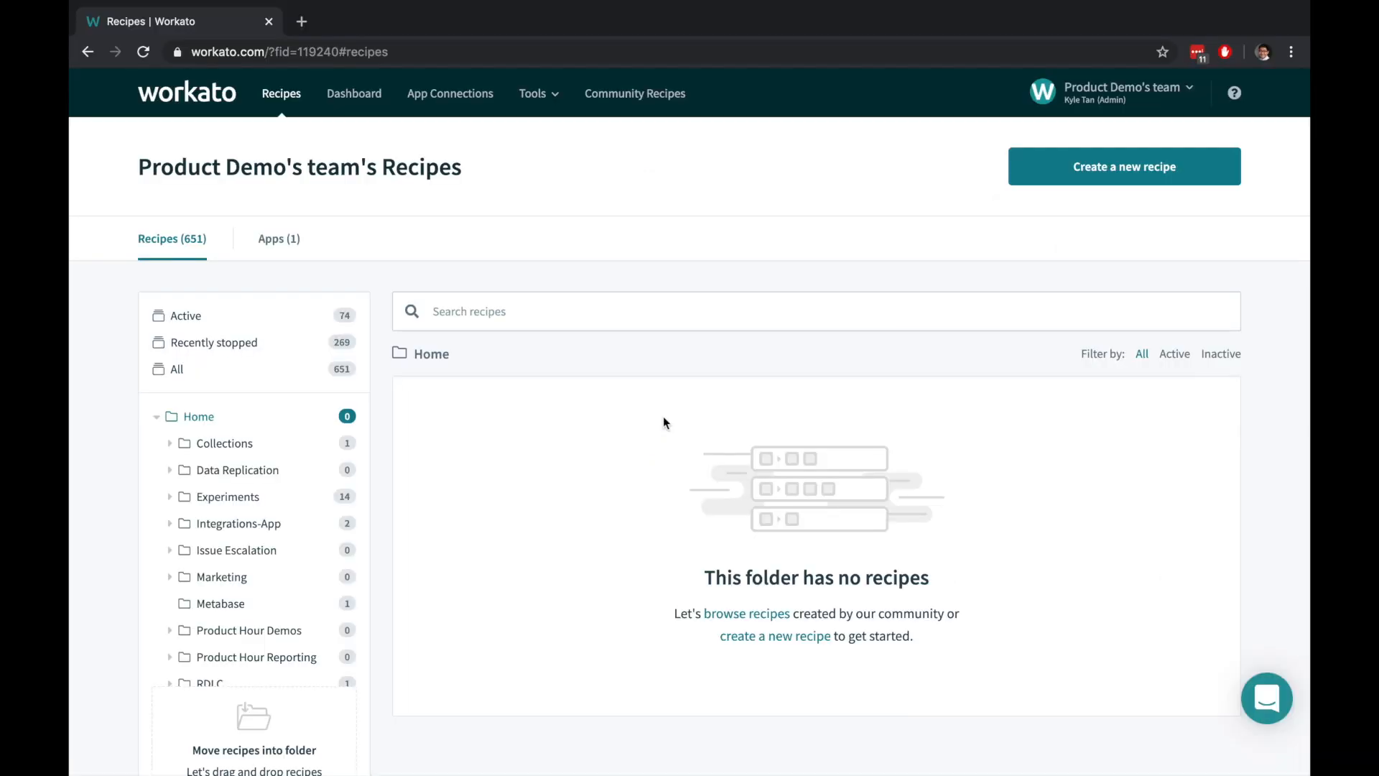
Step: From the Dashboard's Dependency graph, show Connections and graph 'Kamesh's Second Salesforce account'
left_click(355, 93)
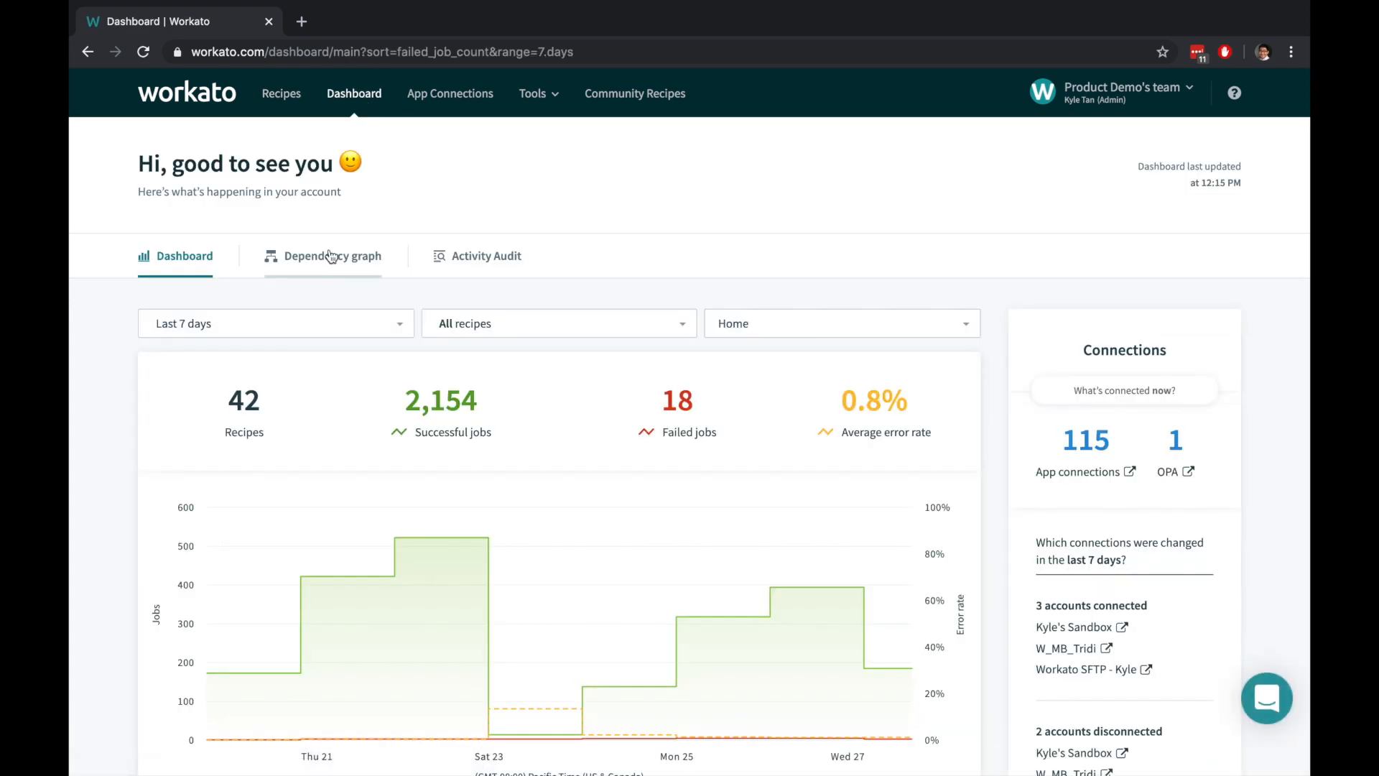
left_click(329, 257)
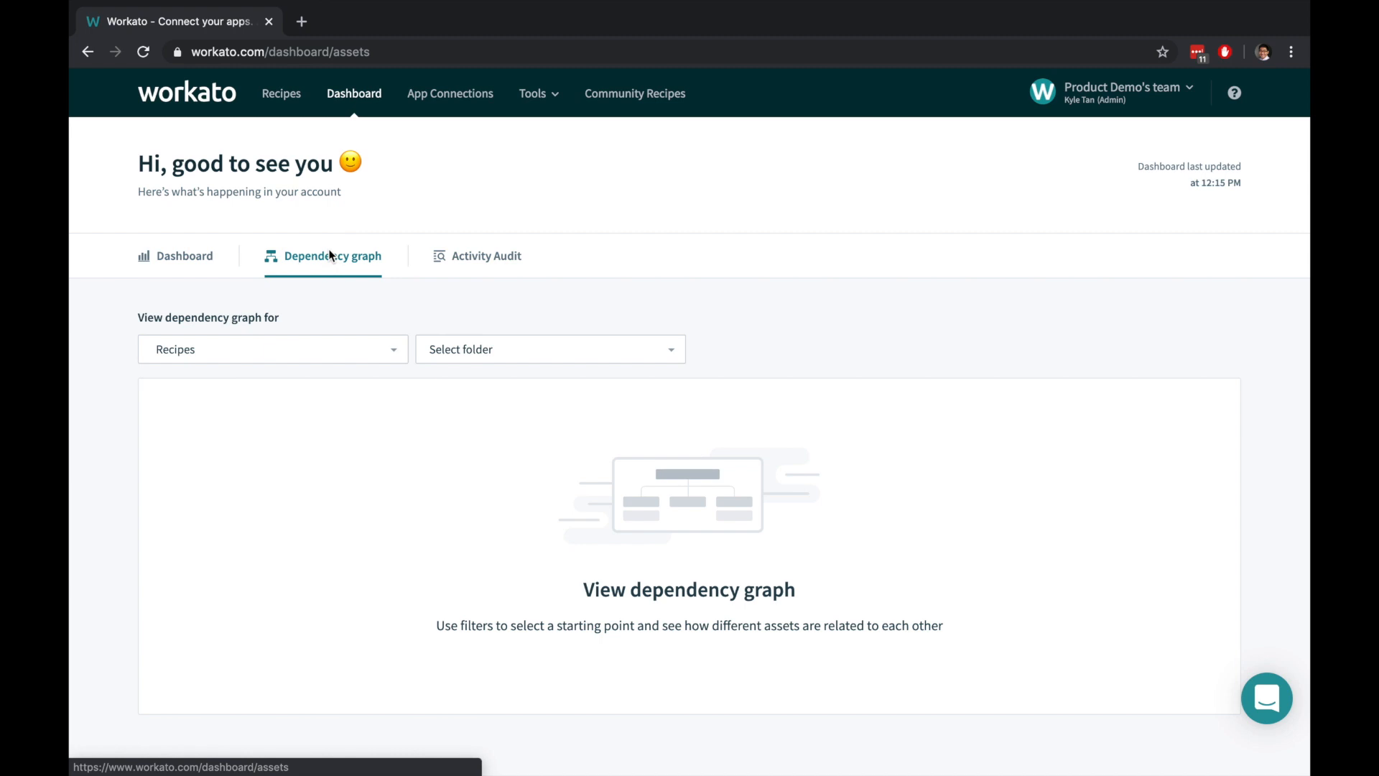
left_click(273, 348)
left_click(323, 388)
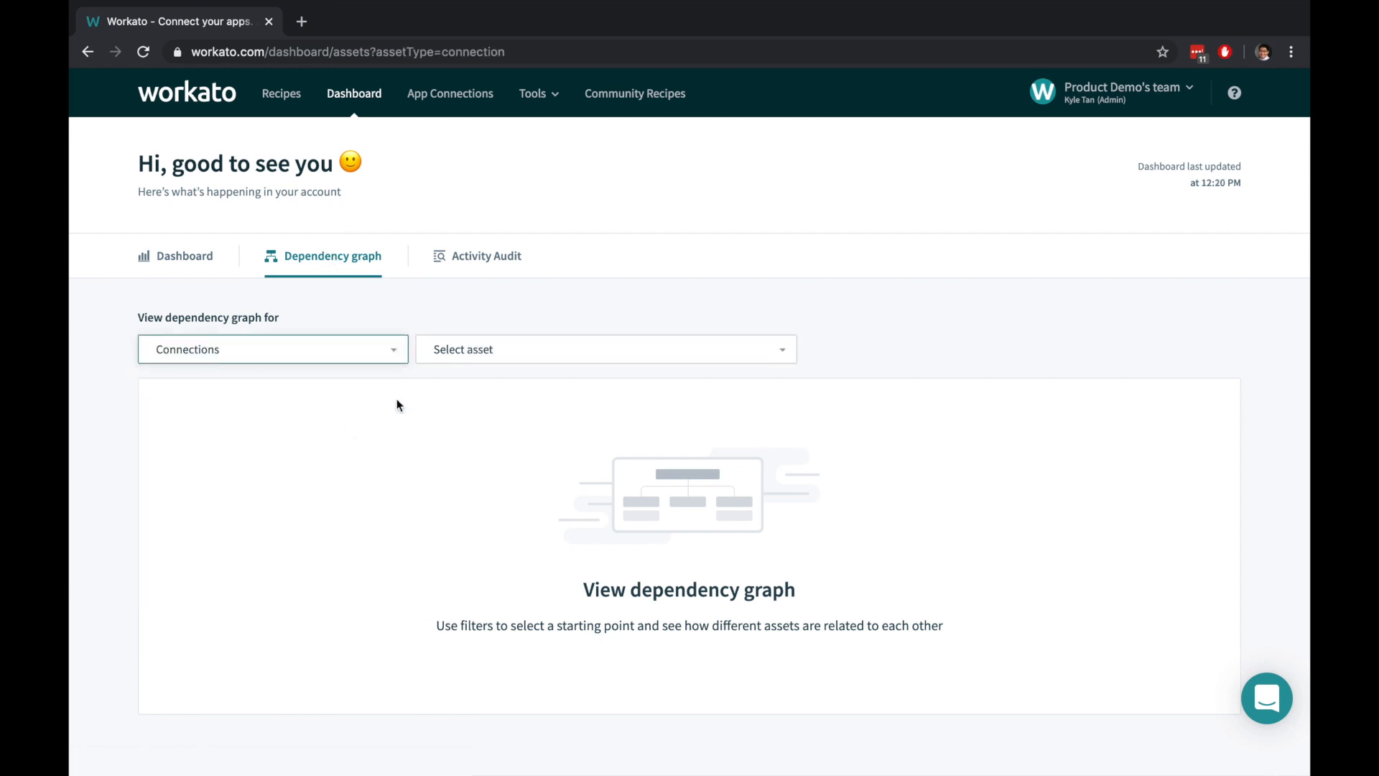
left_click(604, 349)
type("sales")
left_click(535, 407)
scroll(1266, 580, "down", 1)
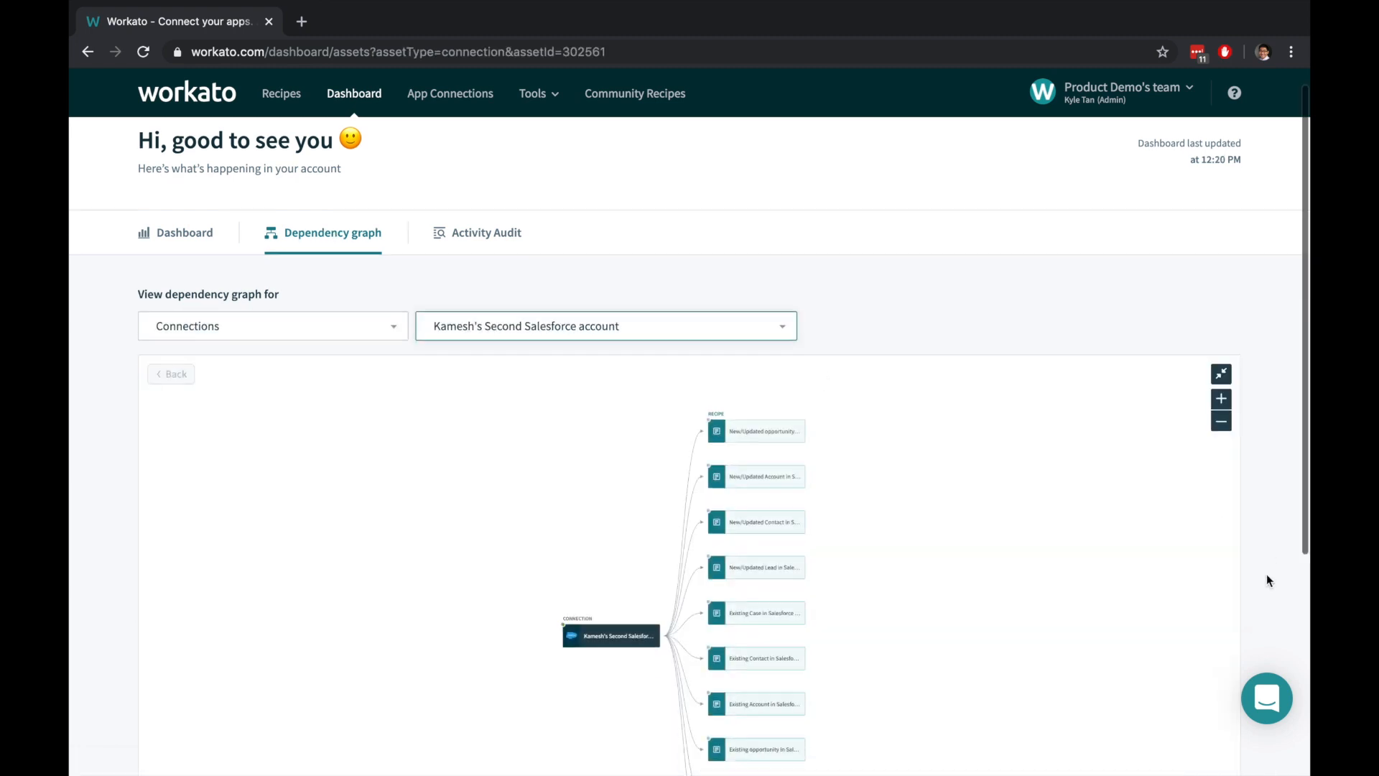
scroll(1266, 580, "down", 2)
scroll(837, 454, "up", 3)
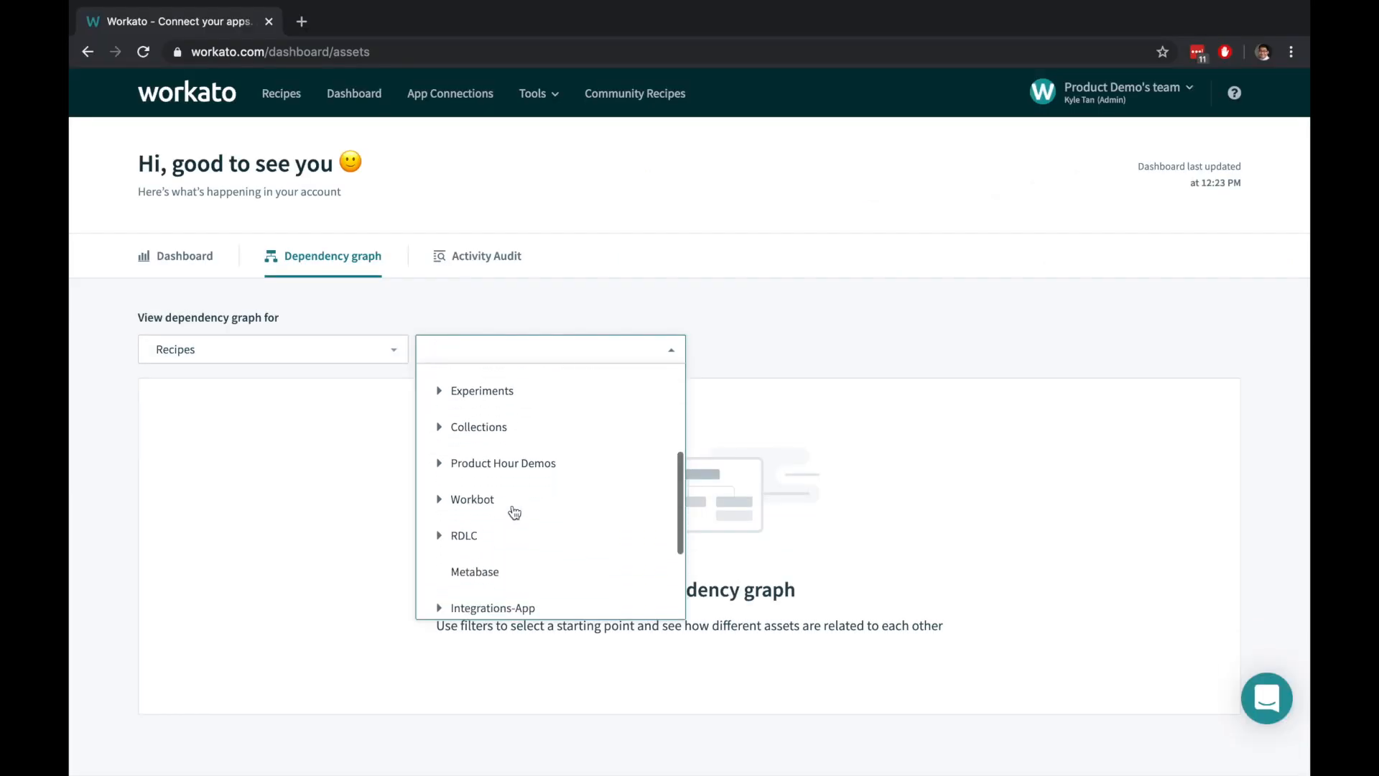
scroll(516, 502, "down", 1)
Step: In Product Hour Demos, view the '2: Cleanse lead' recipe's dependency graph via Settings
left_click(504, 417)
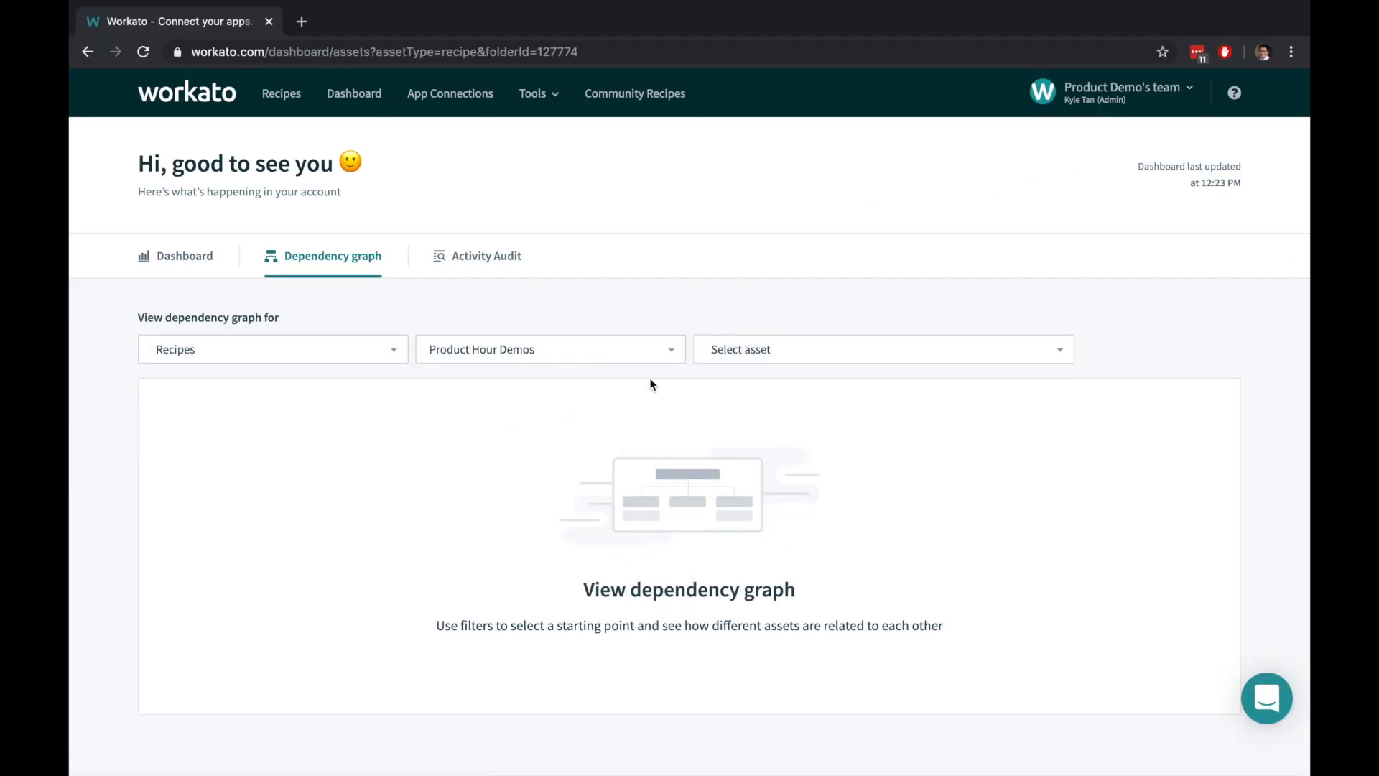
left_click(762, 353)
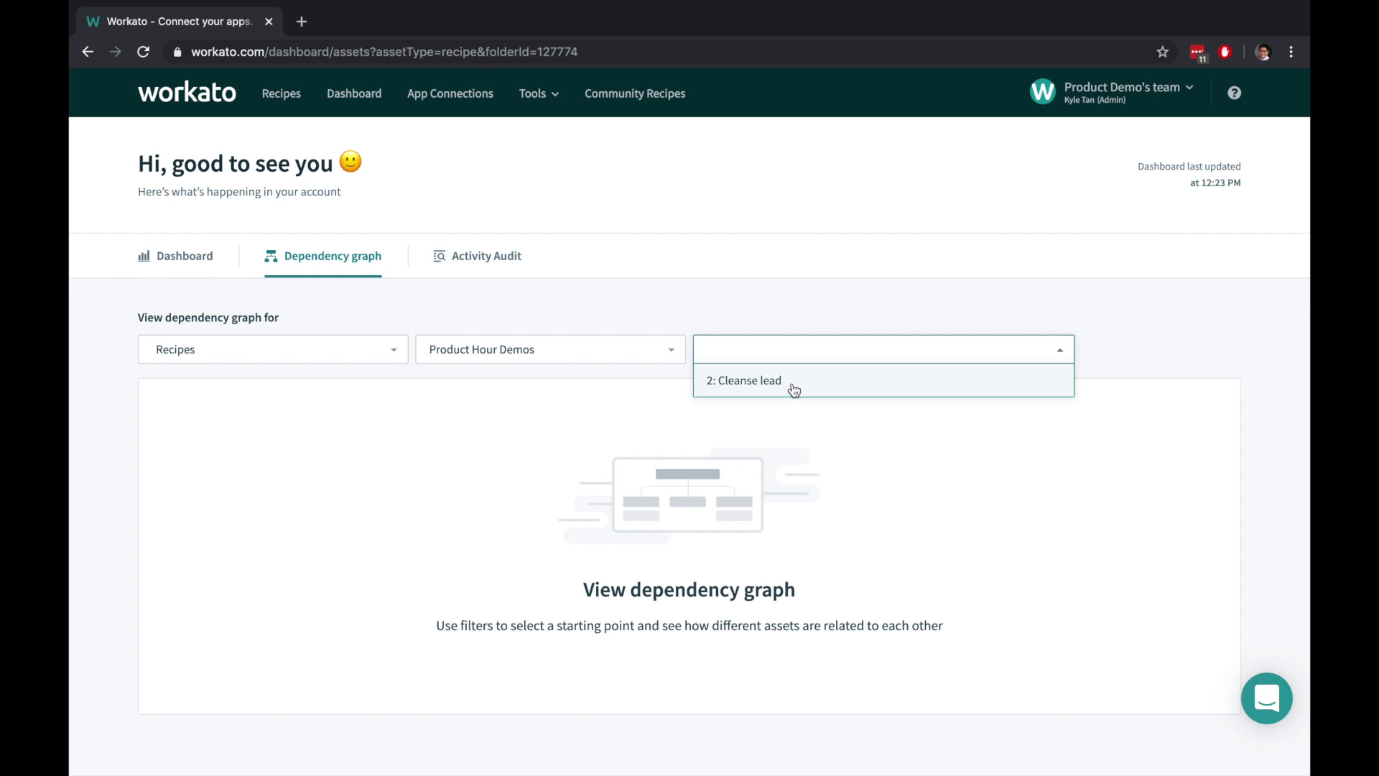
left_click(794, 385)
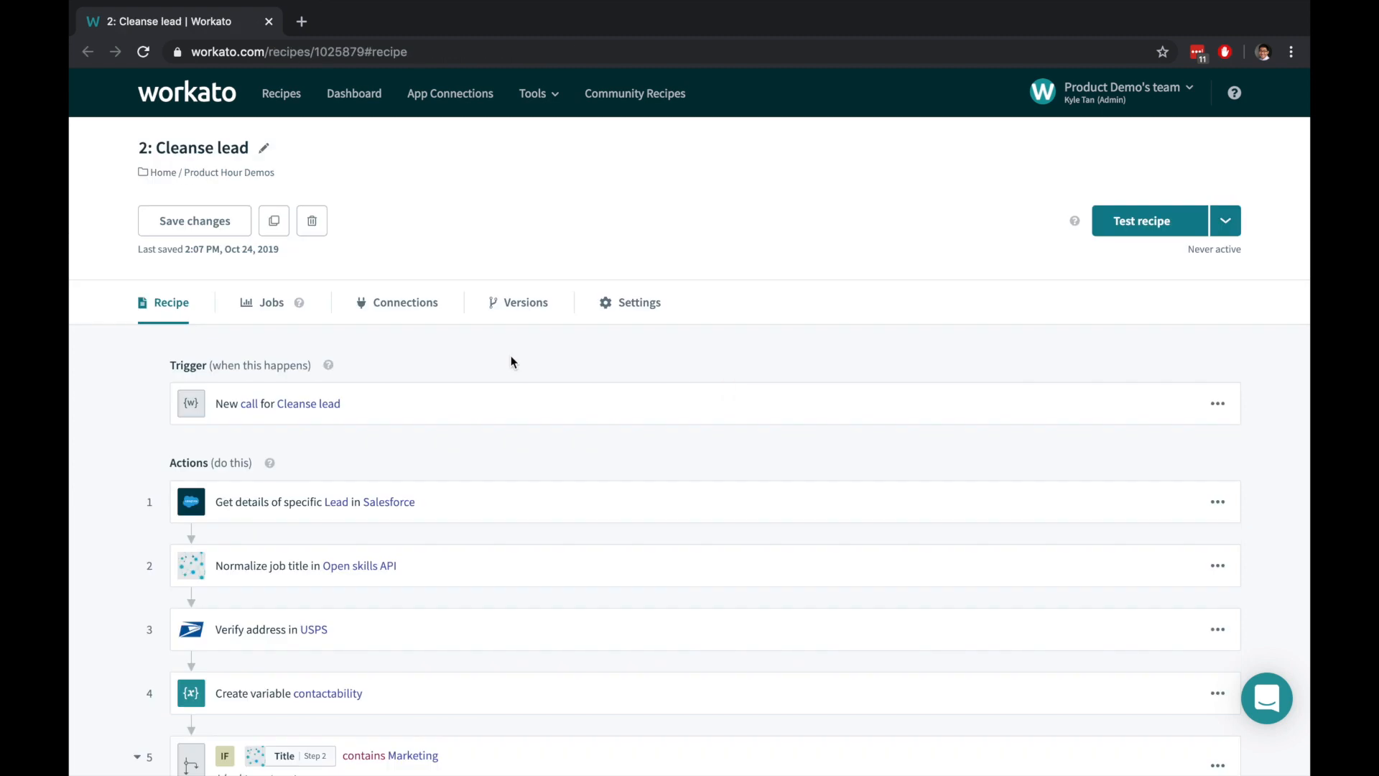
left_click(639, 307)
scroll(675, 497, "down", 3)
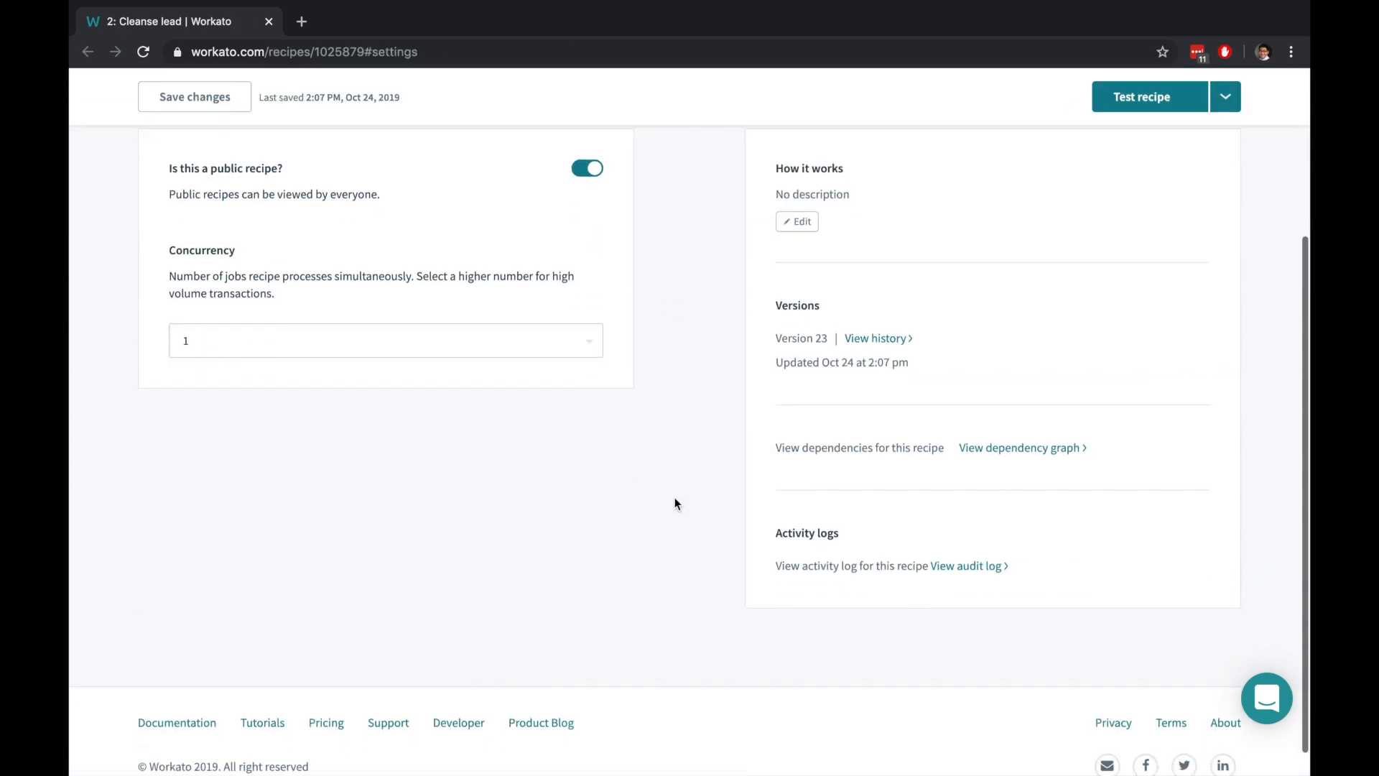
left_click(975, 449)
scroll(997, 458, "down", 3)
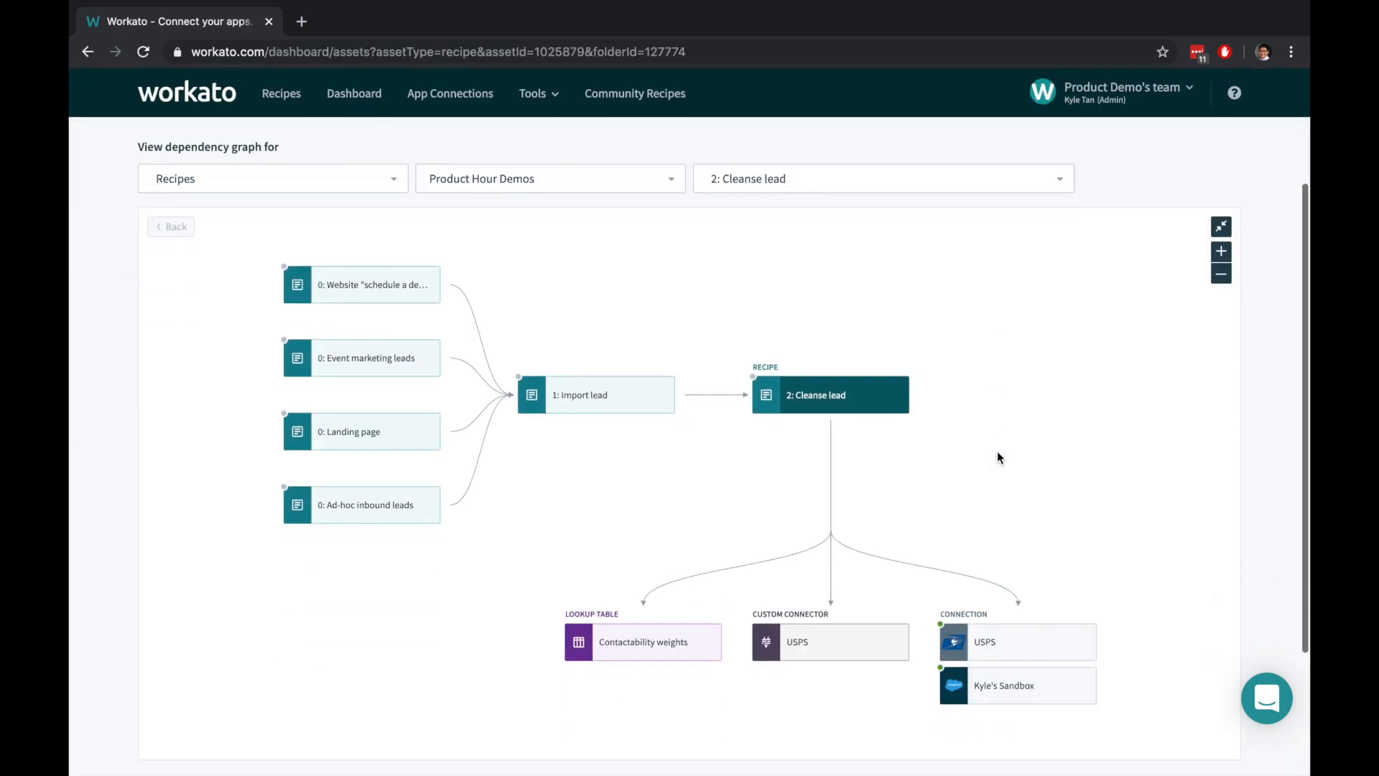
scroll(996, 457, "down", 1)
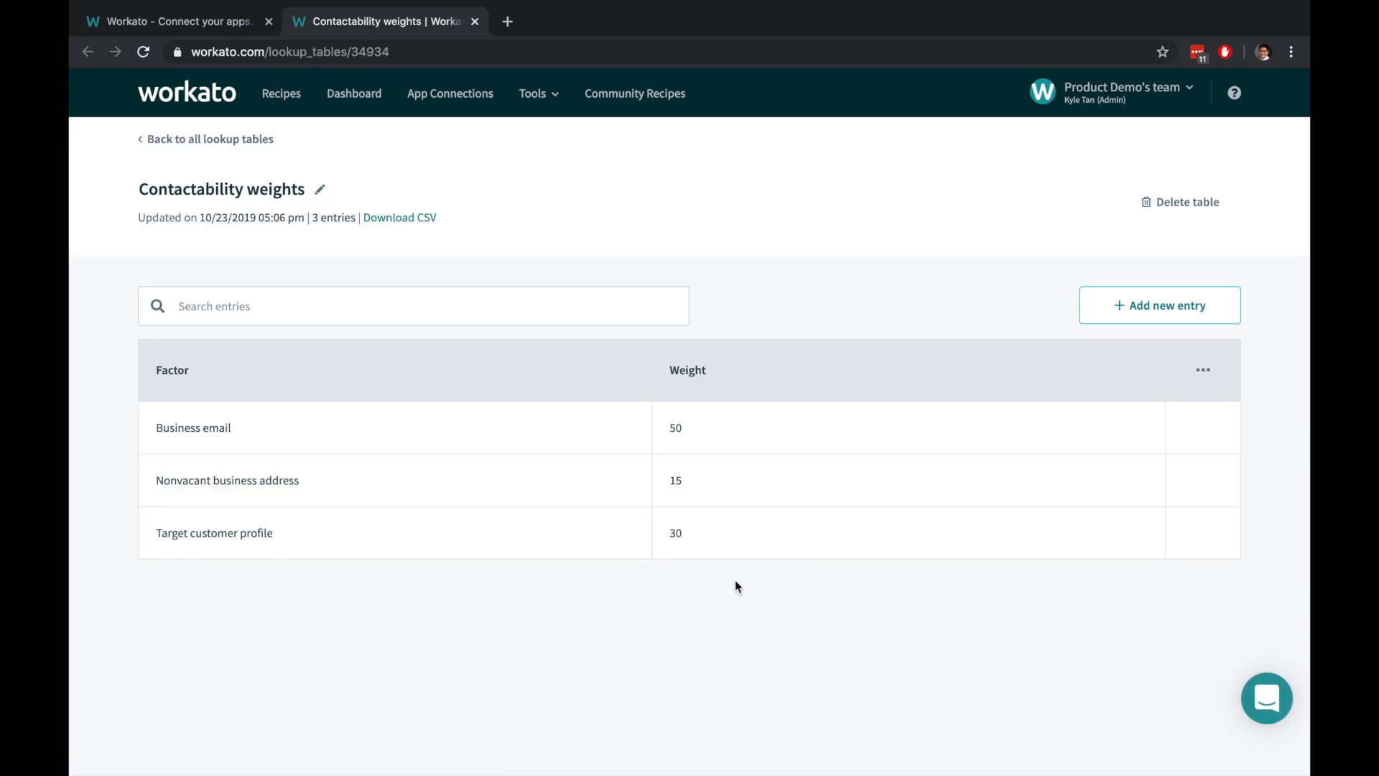
Step: Close the Contactability weights lookup table and show the Activity Audit timeline
key("ctrl+w")
left_click(506, 256)
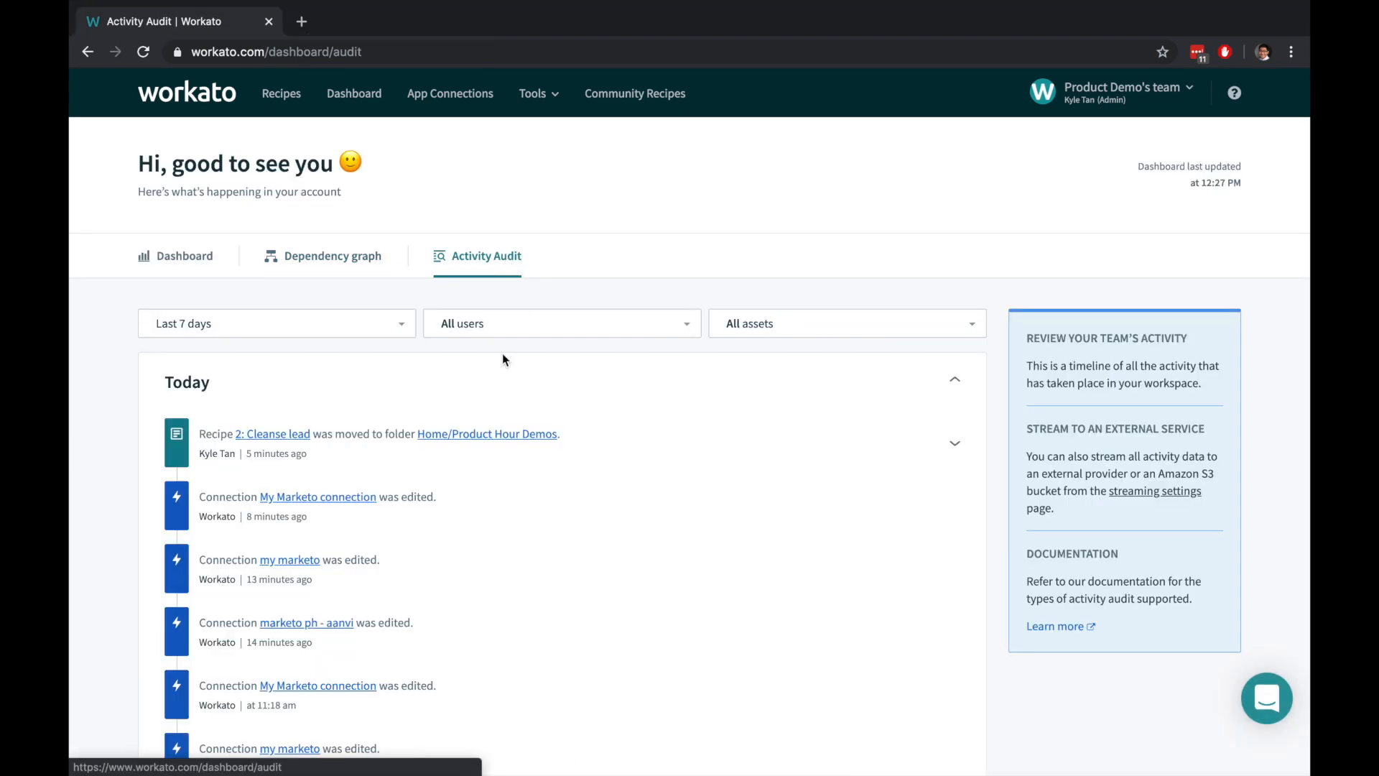
Step: Expand the '2: Cleanse lead' move audit entry to show request IP address and user agent
left_click(345, 445)
left_click(209, 457)
double_click(209, 457)
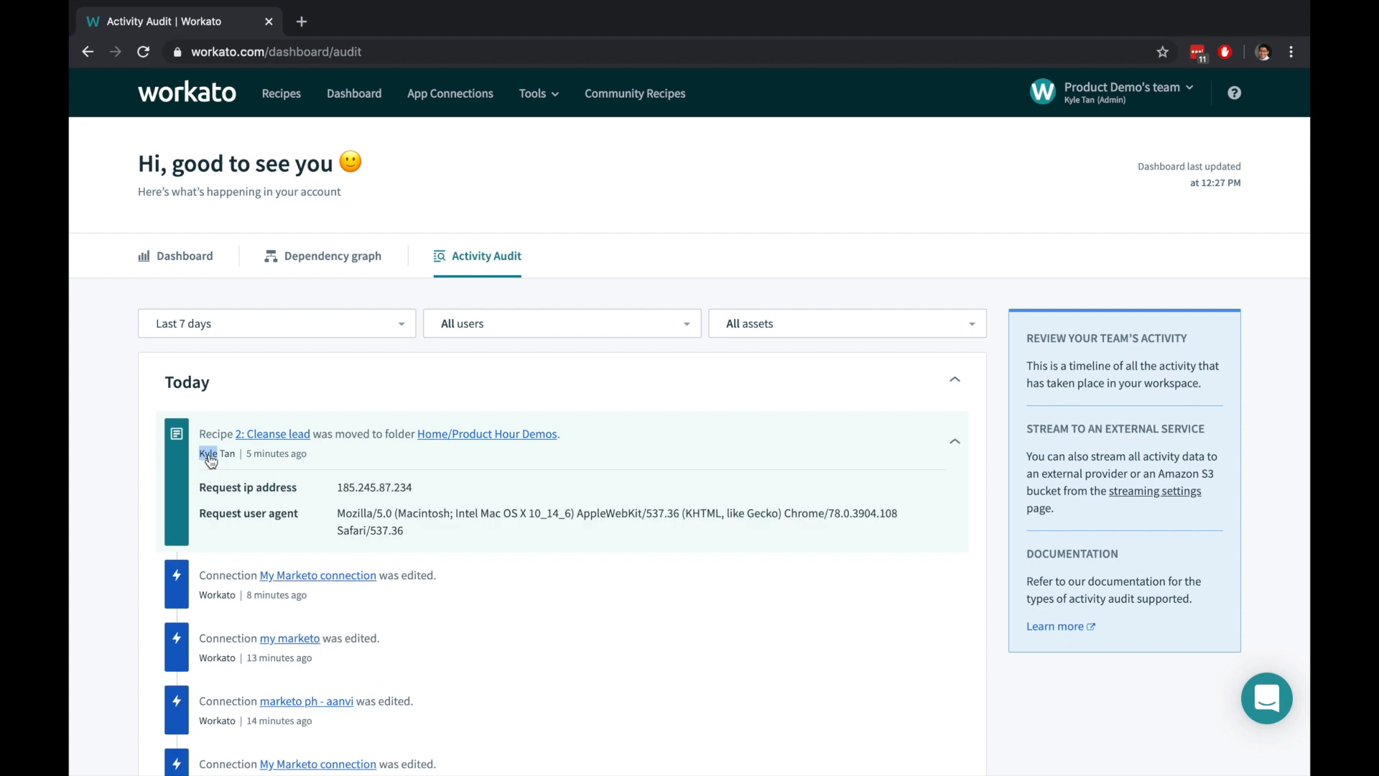